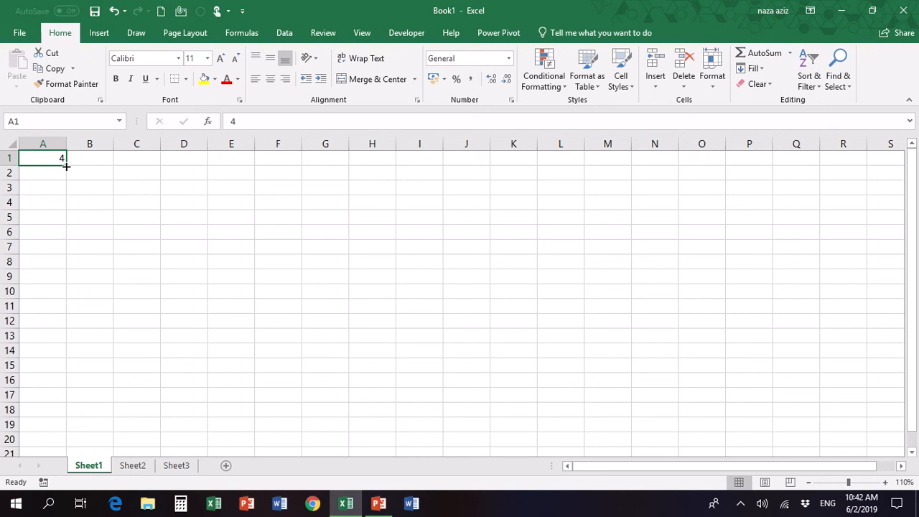
- Fill the 4 in A1 down to A10, and fill B1:B10 with a number series starting with 1 and 2
drag(66, 166, 51, 301)
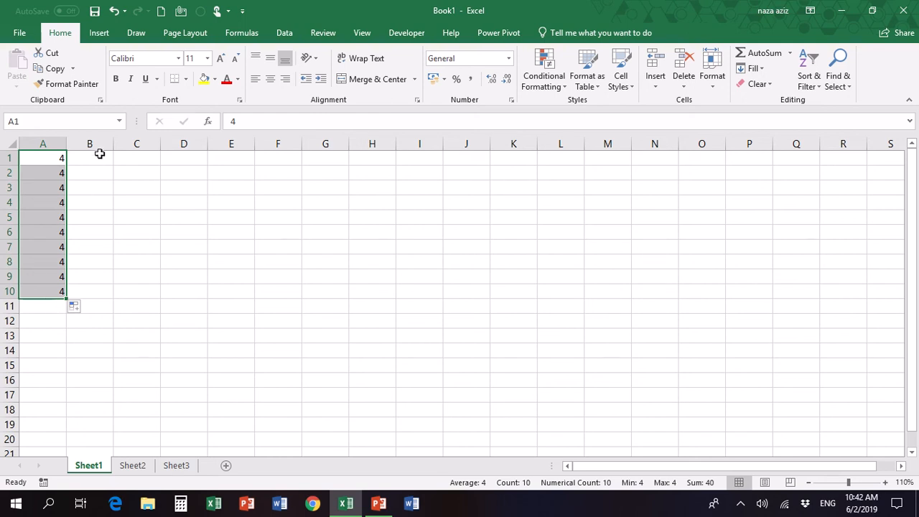
click(99, 159)
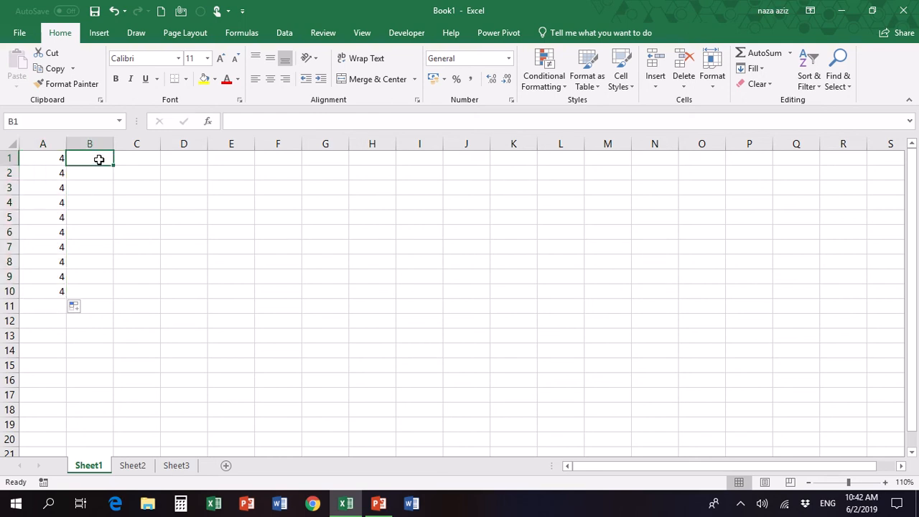
text(1)
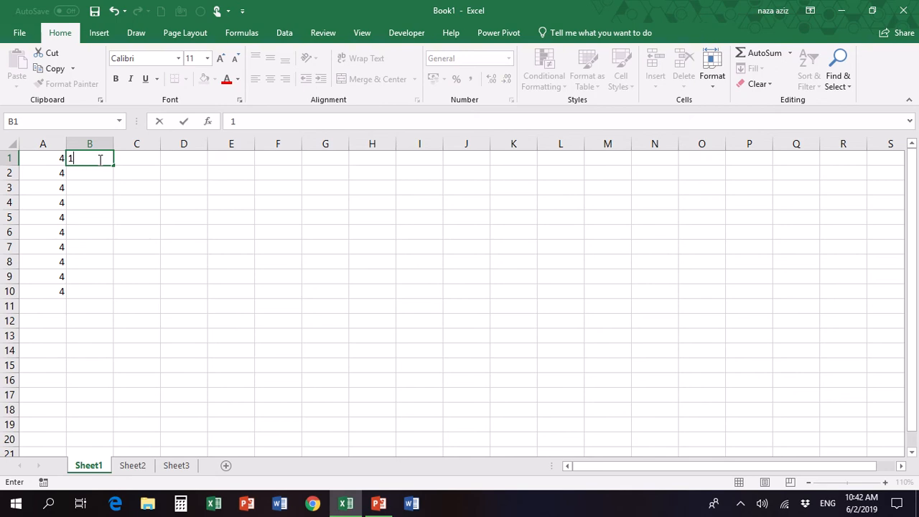
key(Return)
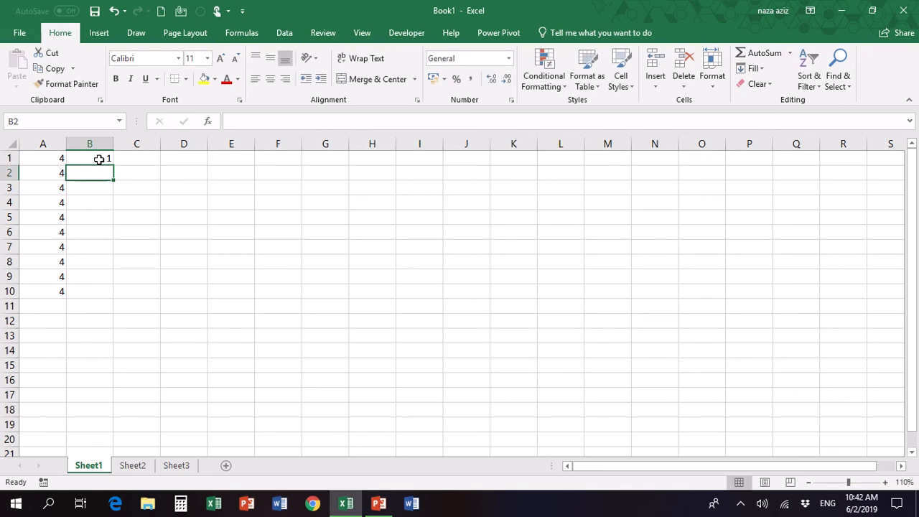
text(2)
key(Return)
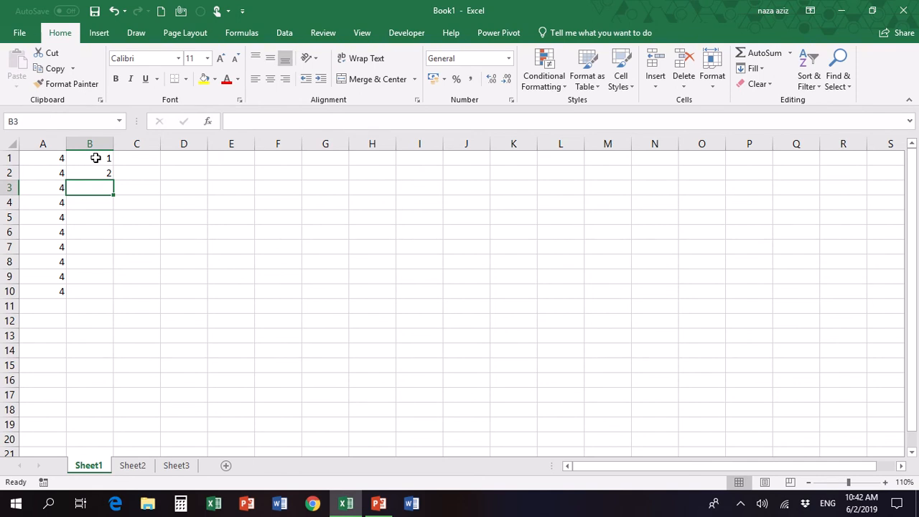
drag(96, 158, 117, 303)
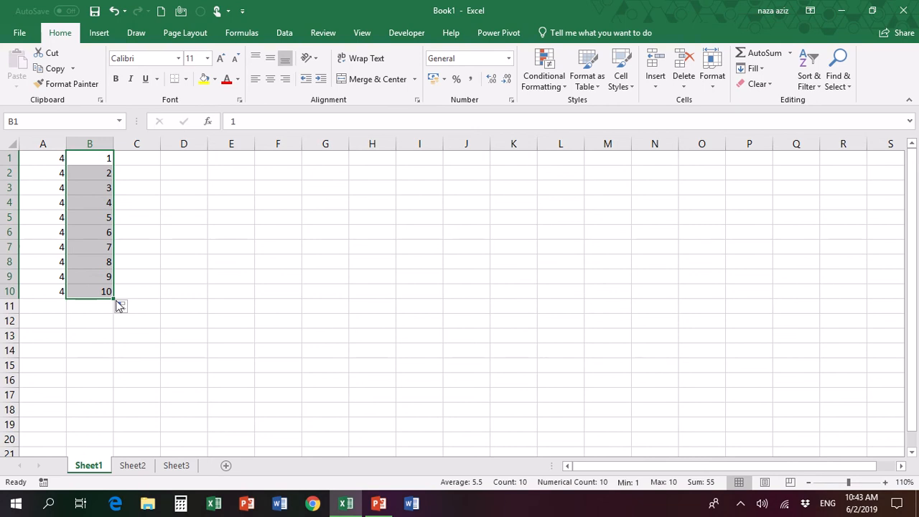
- Enter 2 in C1, extend the 1, 2 series from B1:C1 across row 1 to G1, and undo the extension
click(104, 159)
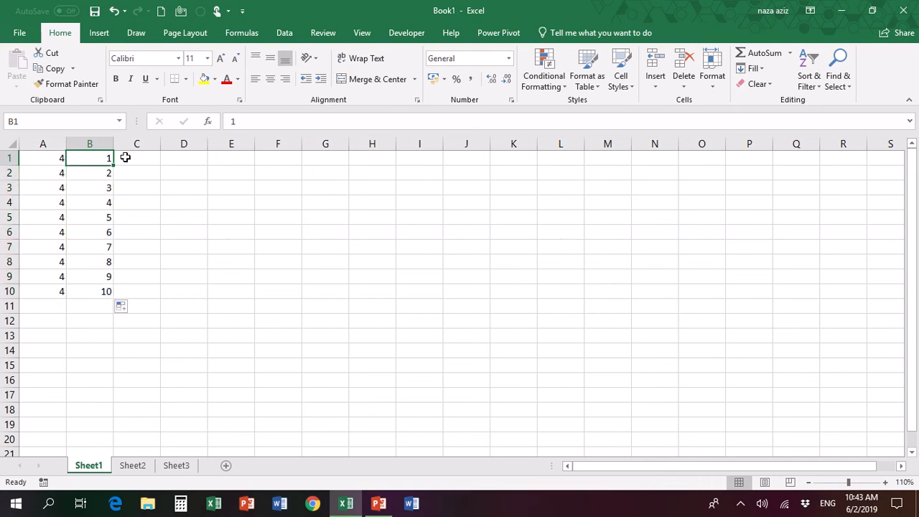
click(126, 157)
text(2)
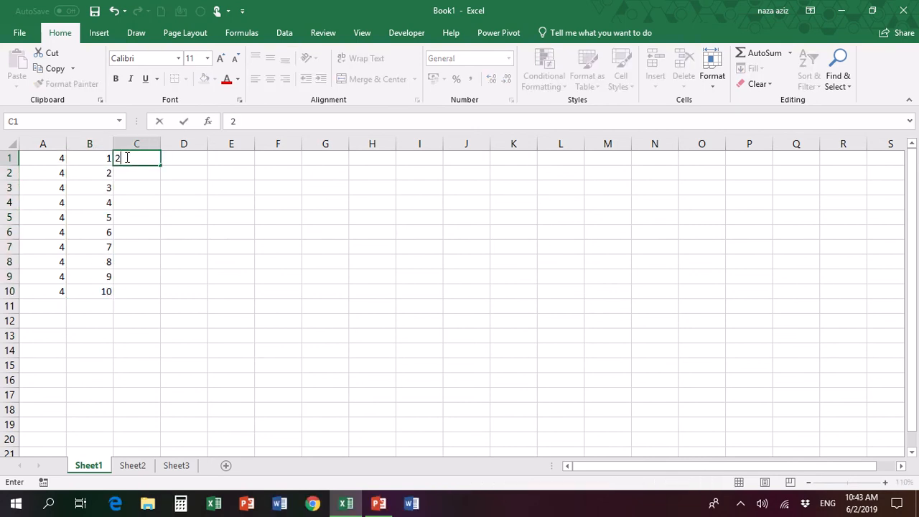
click(132, 188)
drag(102, 157, 344, 163)
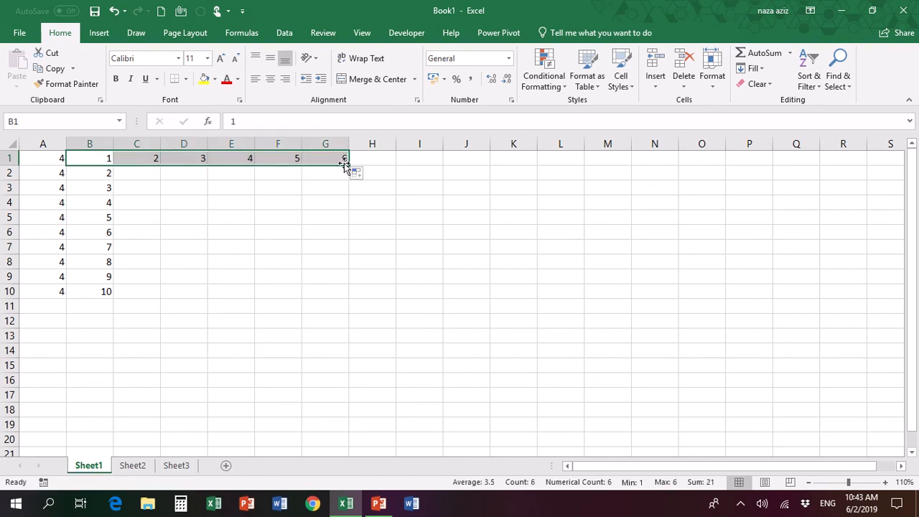
key(ctrl+z)
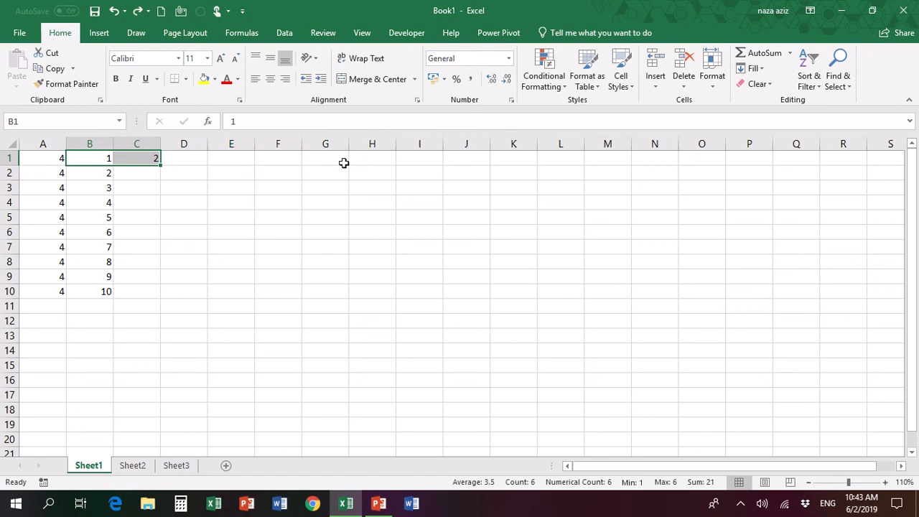
- Replace the content of C1 with January and auto-fill the months down to C12
click(144, 159)
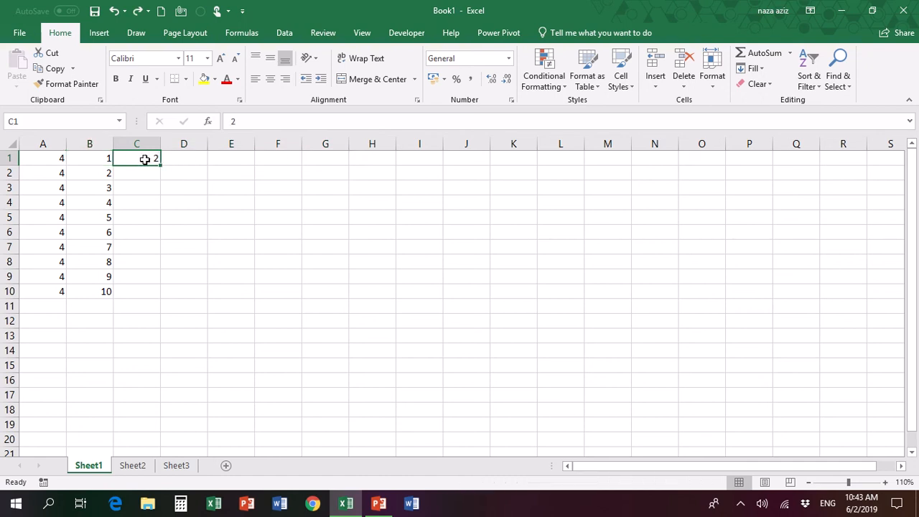
text(January)
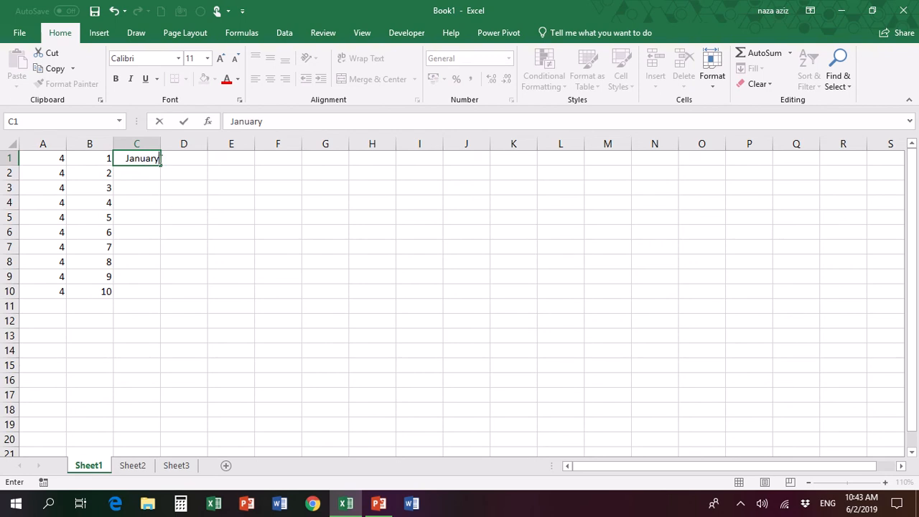
drag(162, 167, 155, 333)
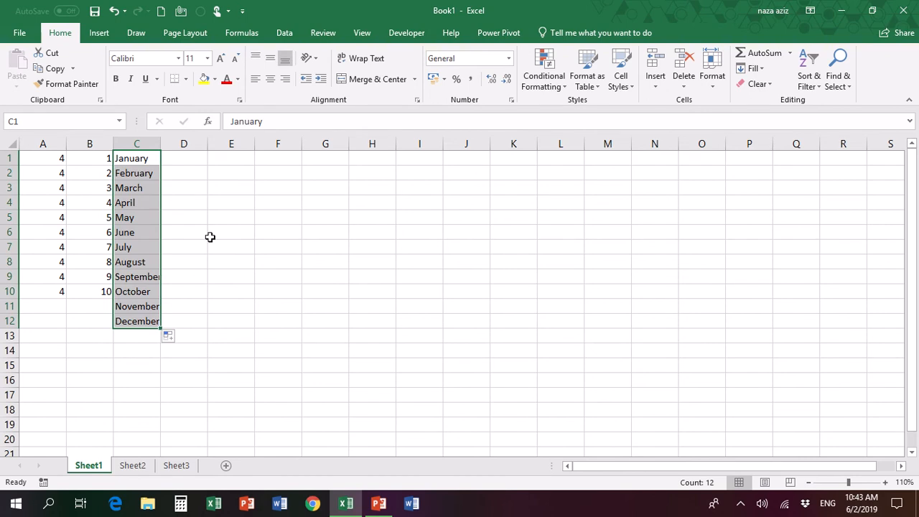
- Enter Monday in D1 and auto-fill the weekdays down to D7
click(188, 163)
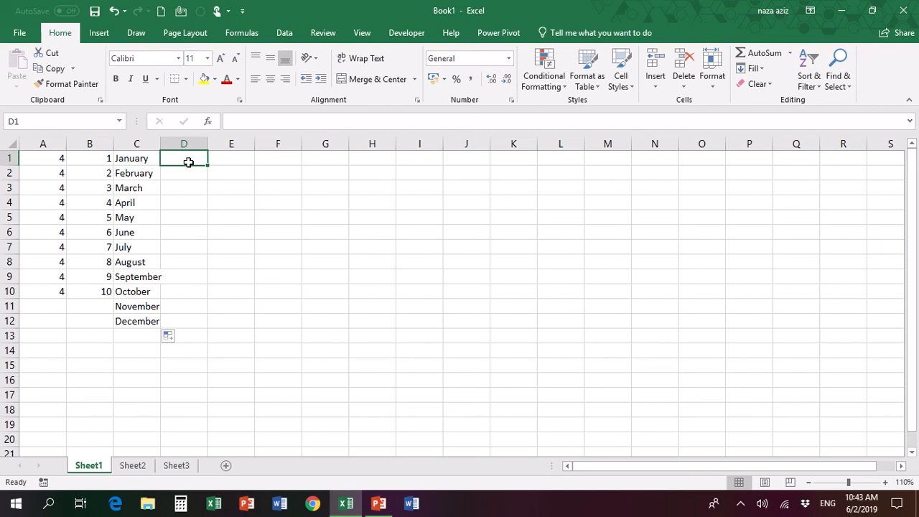
text(Monday)
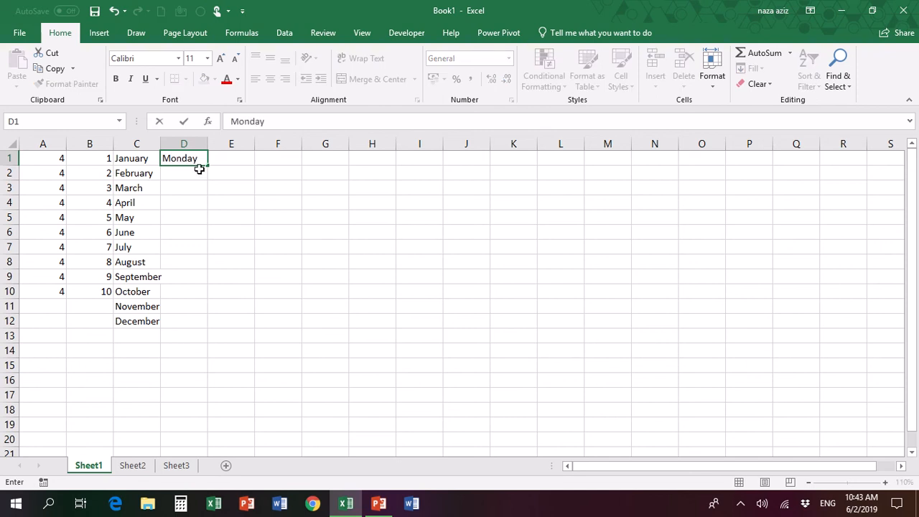
drag(208, 165, 206, 250)
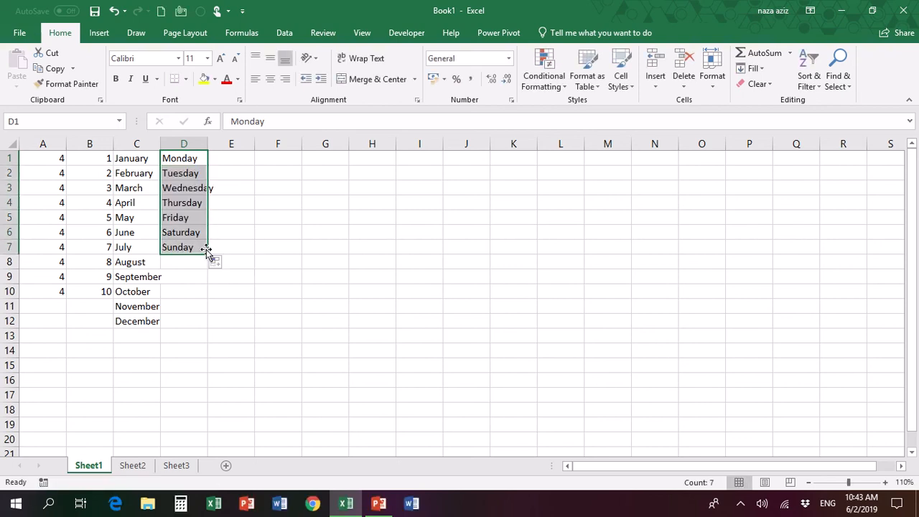
- Enter a person's first name in E1 and fill it down to E12
click(241, 158)
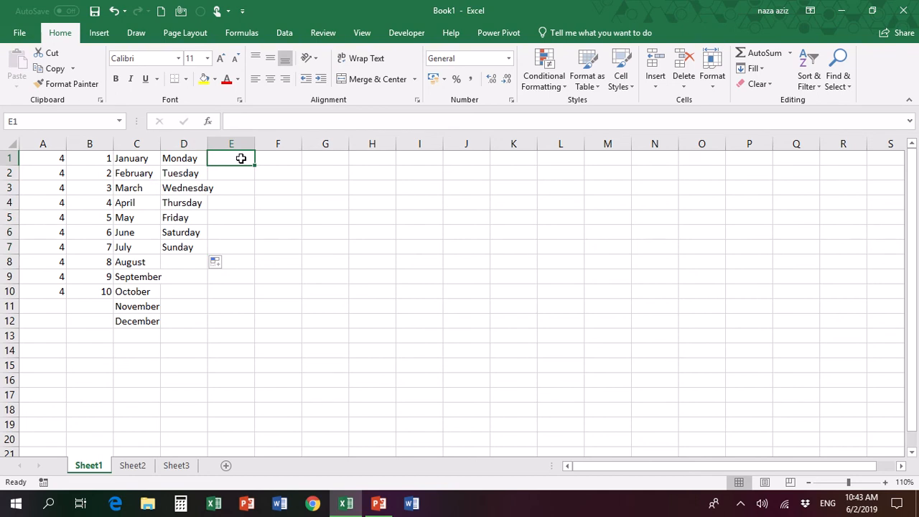
text(Naza)
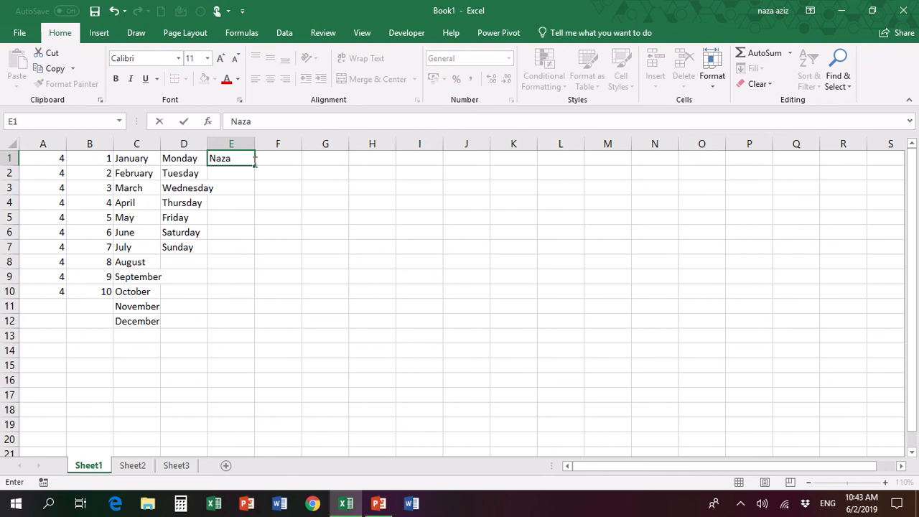
drag(250, 164, 250, 326)
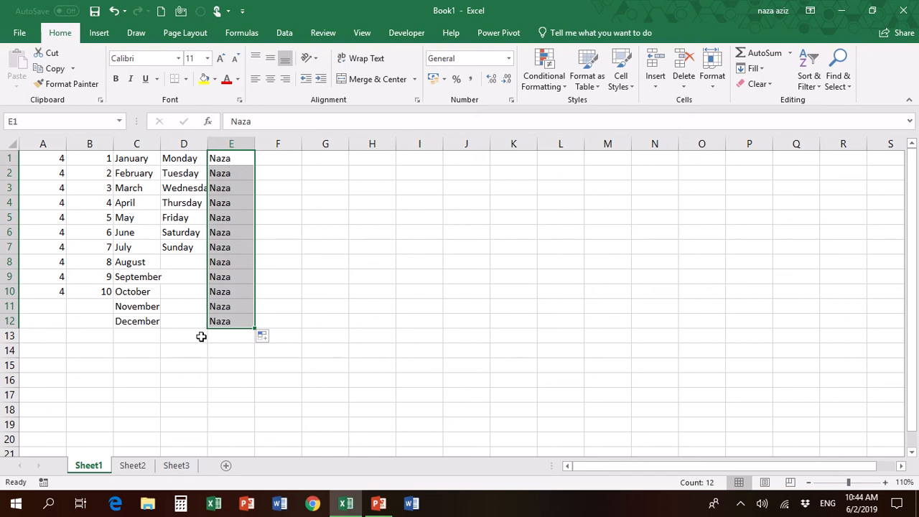
- Open the custom lists editor from the advanced Excel options and move its dialog closer to the data
click(17, 35)
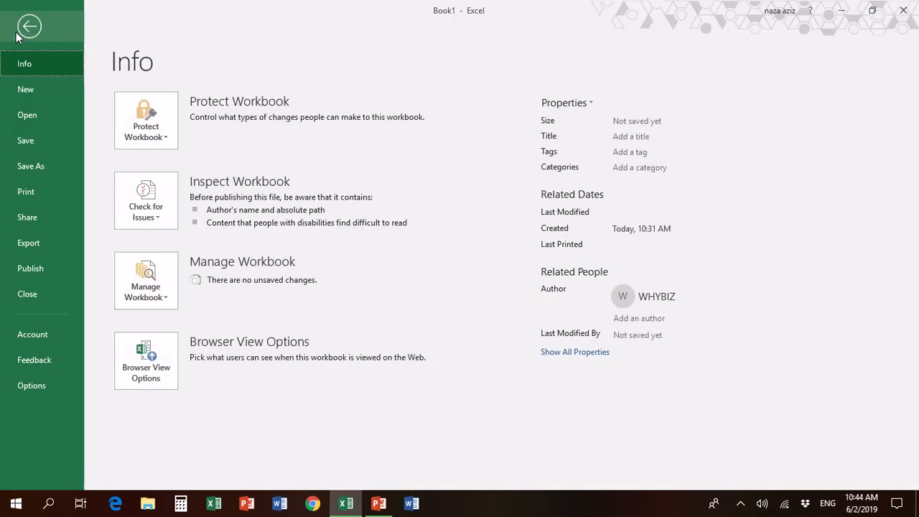
click(34, 388)
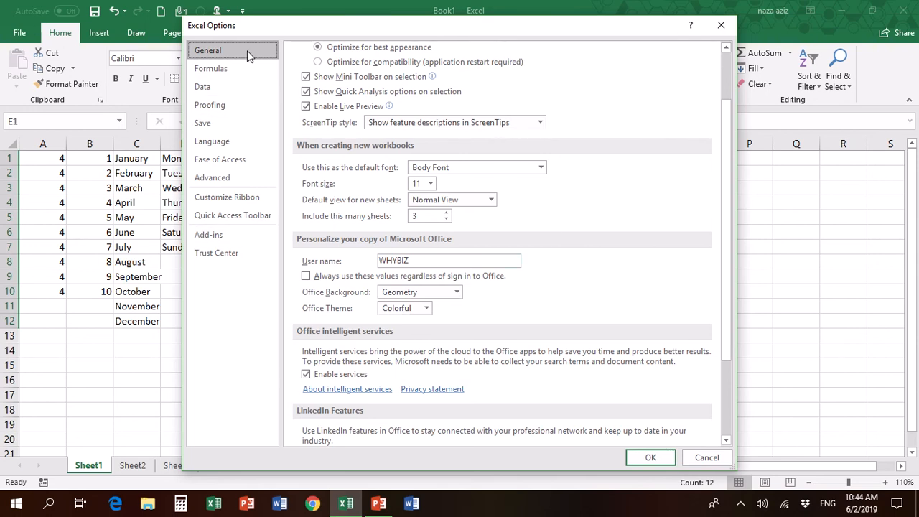
click(230, 182)
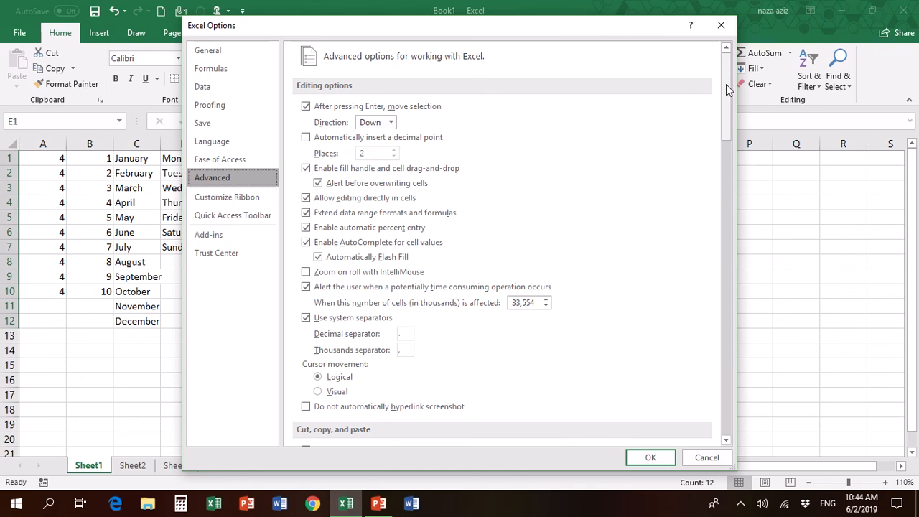
drag(726, 84, 730, 406)
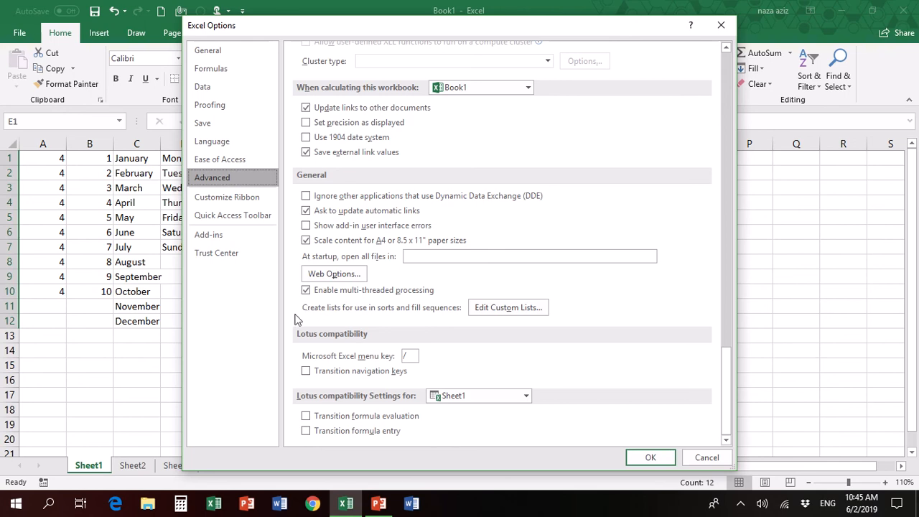
click(488, 315)
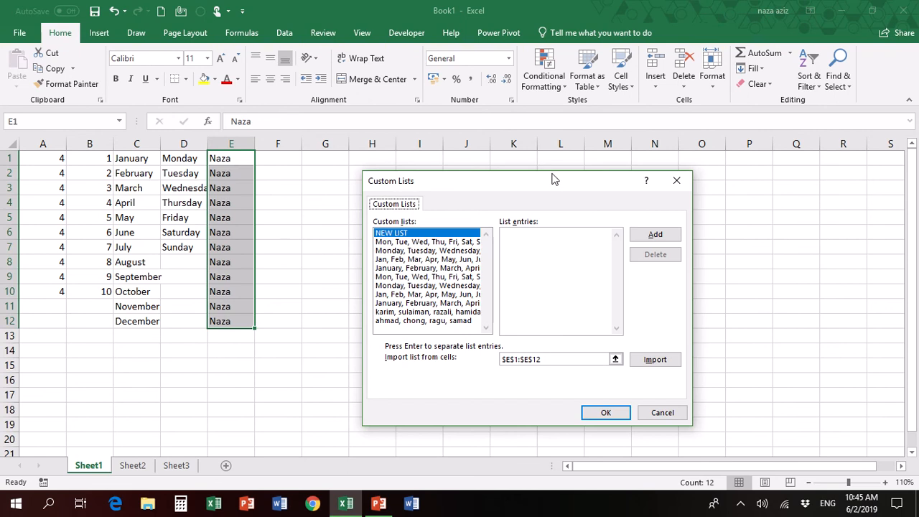
drag(544, 177, 472, 164)
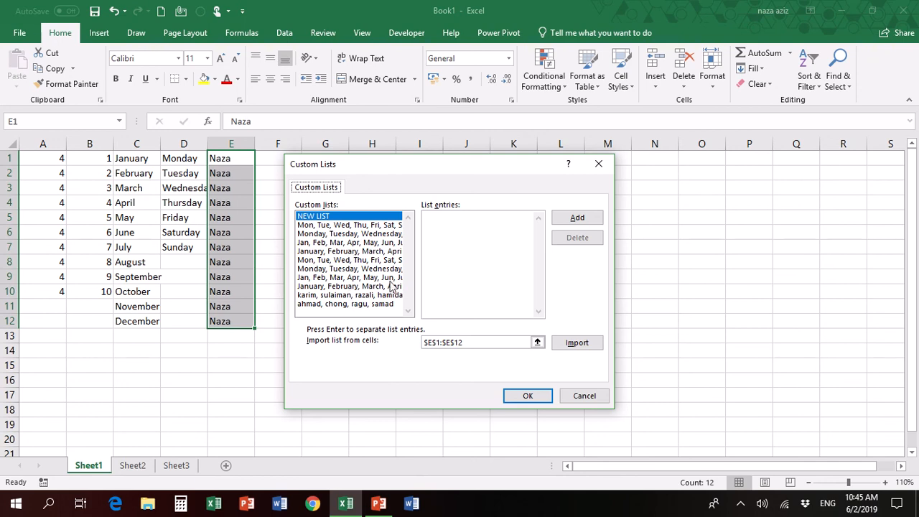
- Add a new custom list with five people's first names as separate entries
click(433, 222)
text(william)
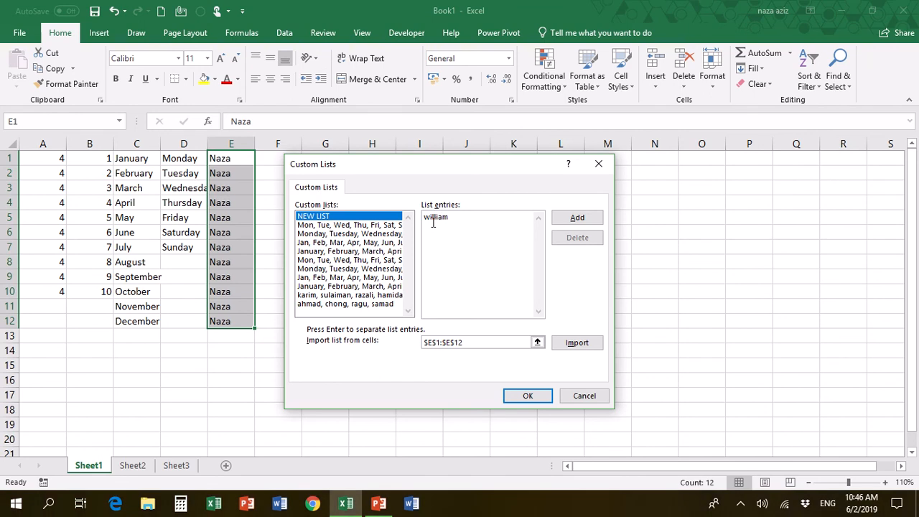
key(Return)
text(harun)
key(Return)
text(azhar)
key(Return)
text(ras)
text(hidah)
text(timot)
text(hy)
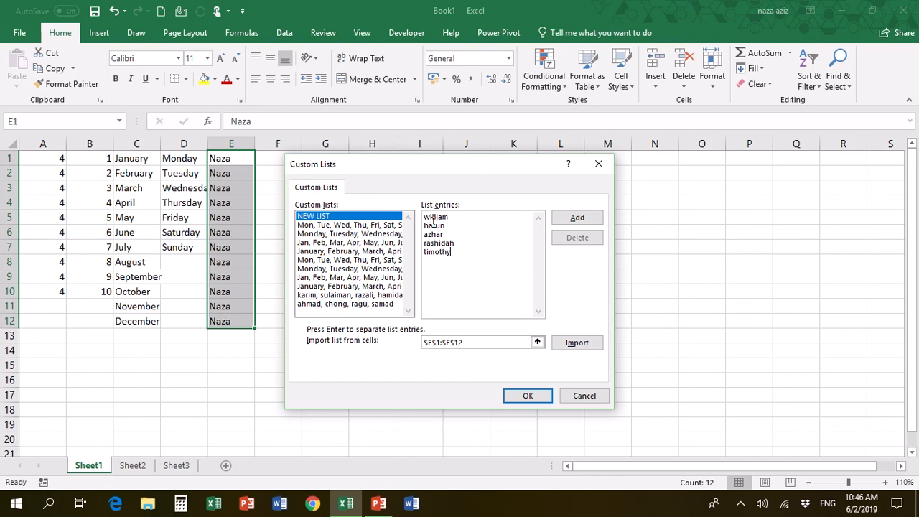
click(574, 221)
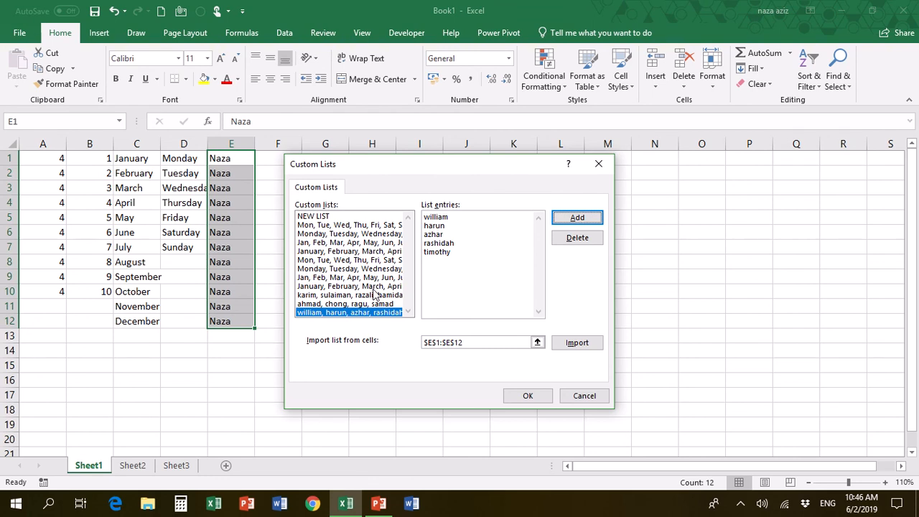
- Permanently delete the two older custom lists of people's names, then accept the custom lists and Excel options
click(333, 296)
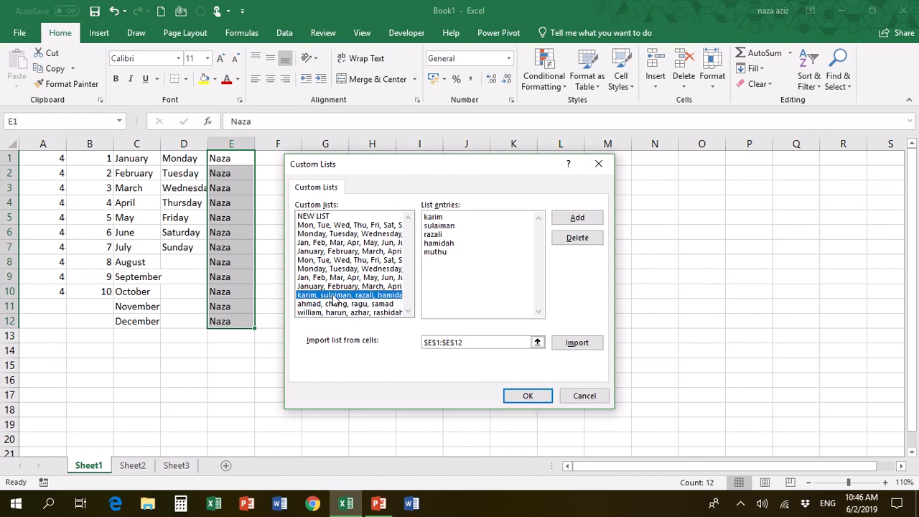
click(575, 239)
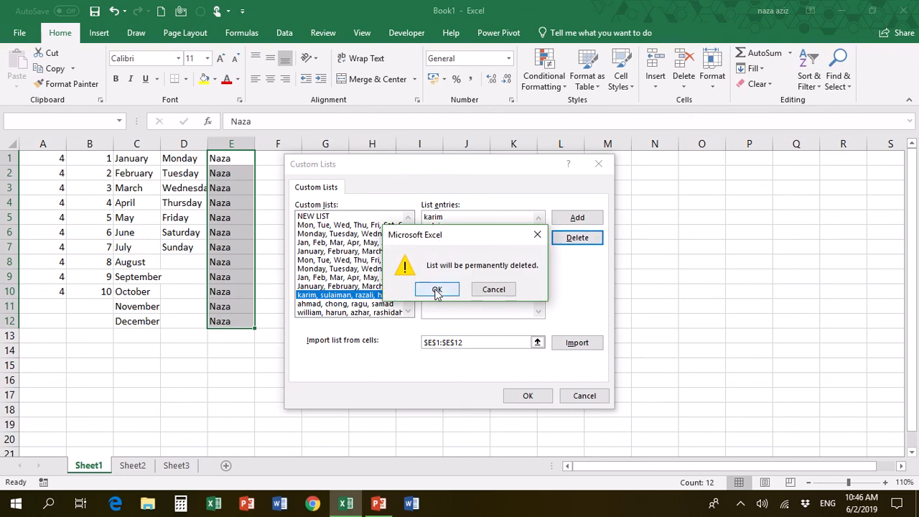
click(437, 290)
click(377, 295)
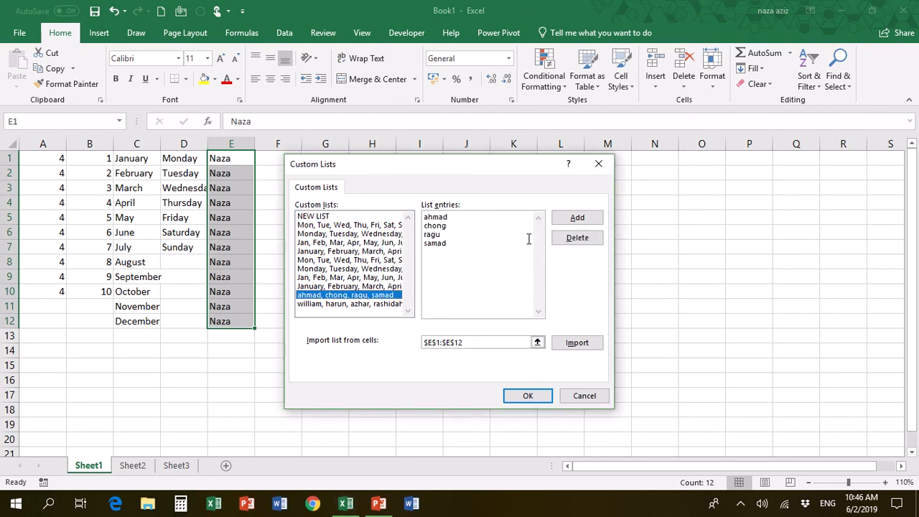
click(567, 239)
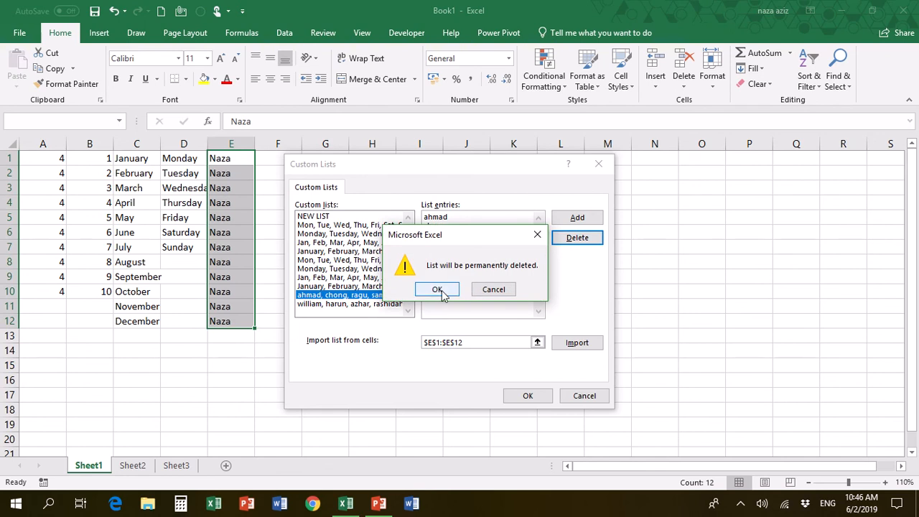
click(439, 291)
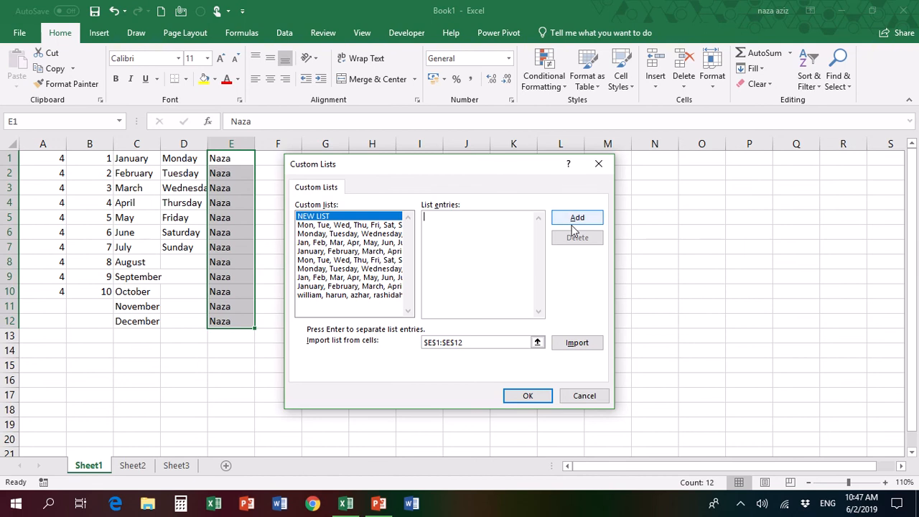
click(527, 395)
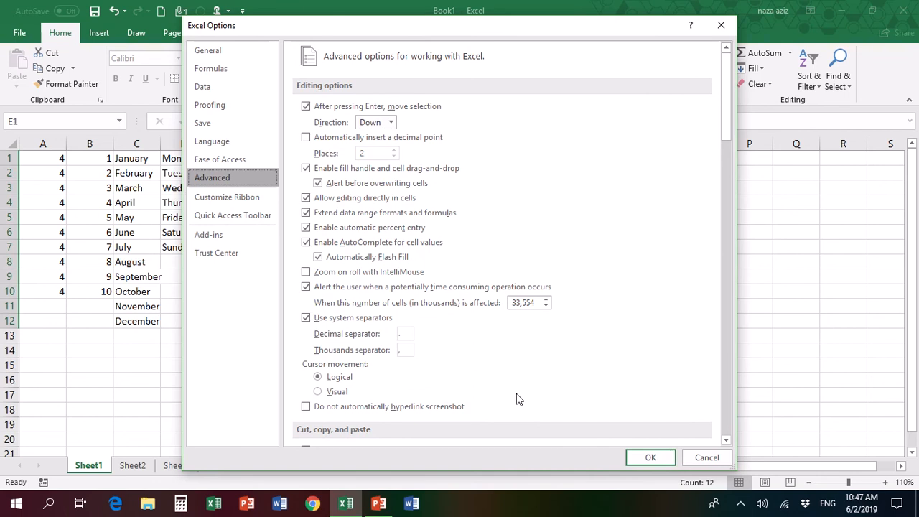
click(634, 460)
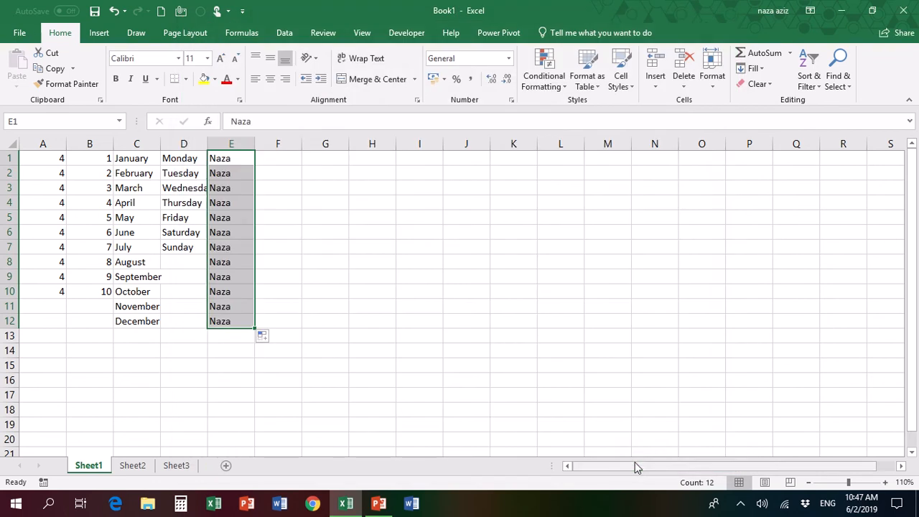
- Enter a first name from the custom list in J7 and auto-fill the list down to J17
click(461, 250)
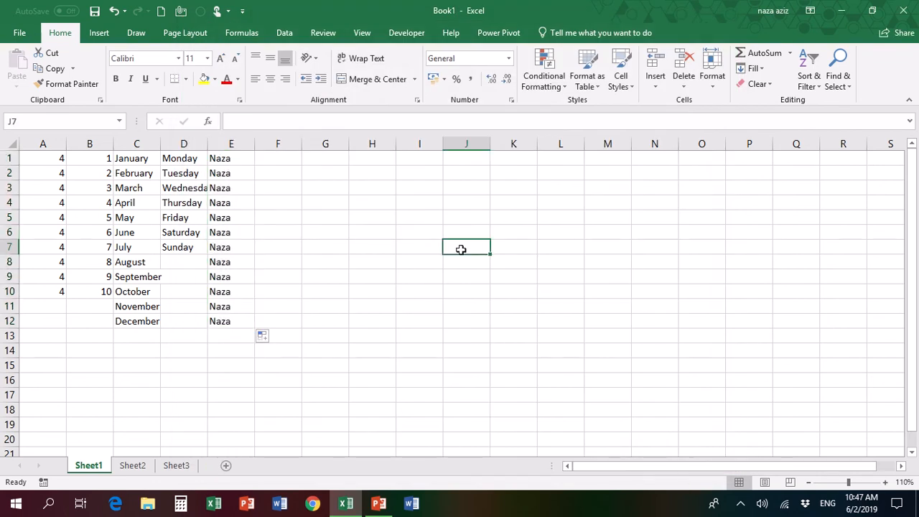
text(william)
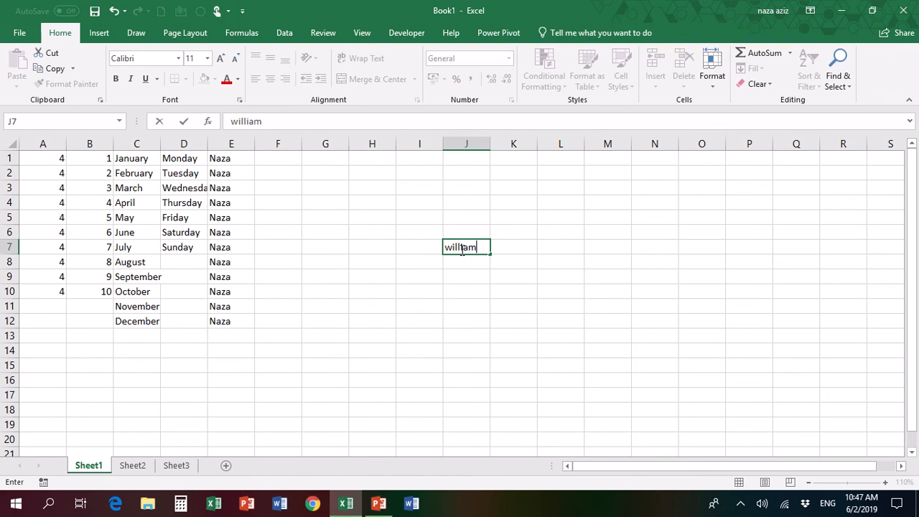
drag(491, 254, 484, 405)
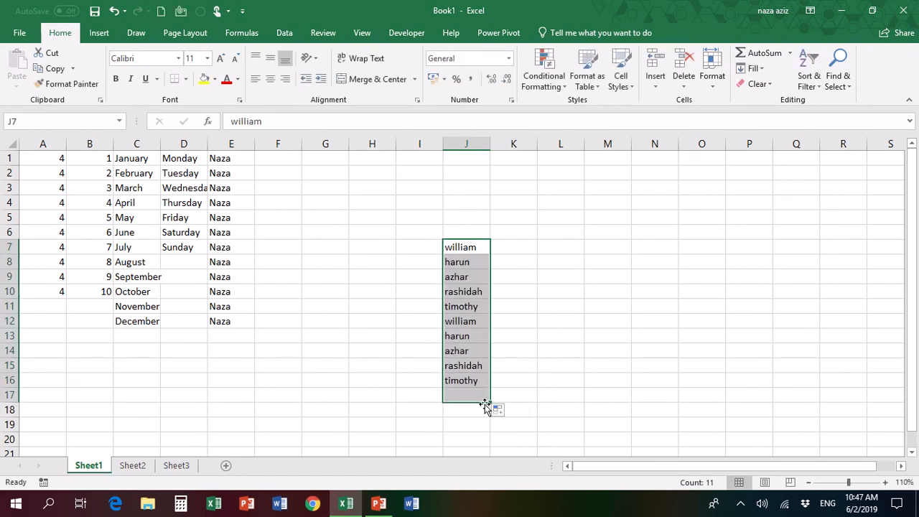
- Auto-fill the custom name list rightward from J11 to O11, leftward from J14 to F14, and upward from G14 to G6
click(479, 308)
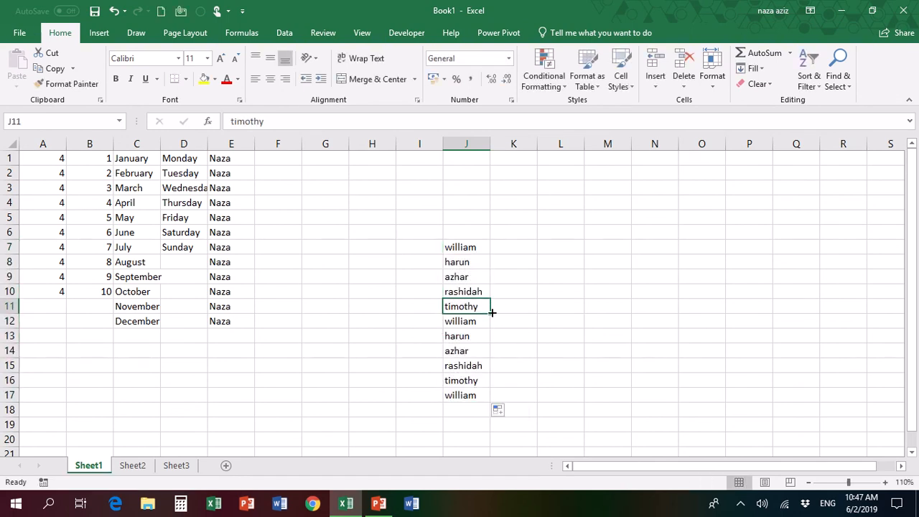
drag(491, 313, 711, 303)
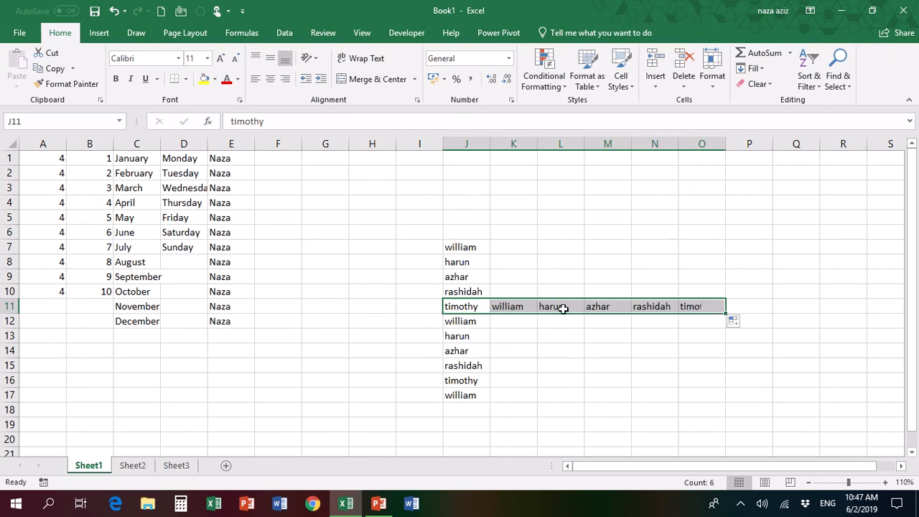
click(454, 350)
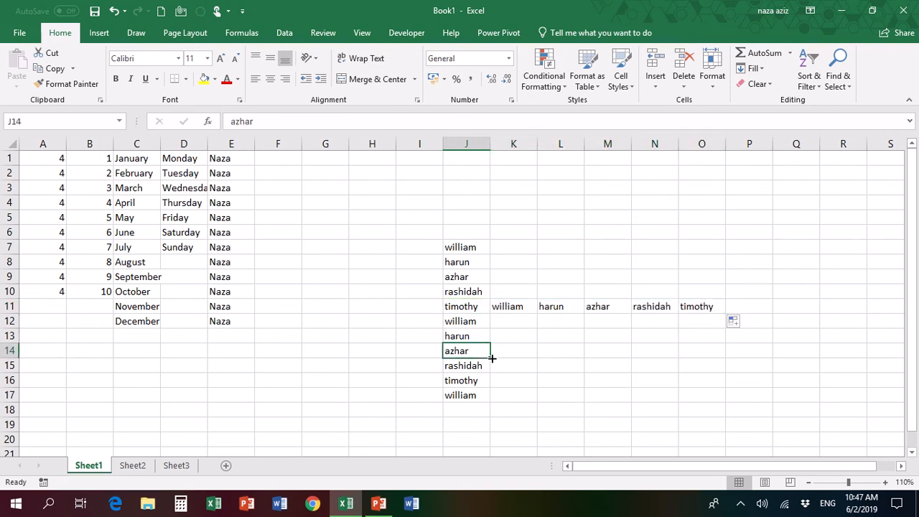
drag(492, 358, 265, 348)
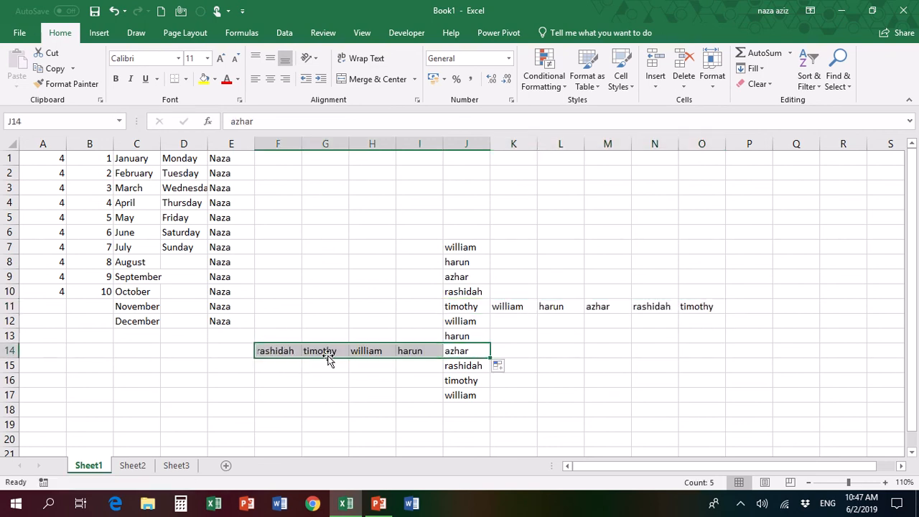
click(328, 351)
drag(349, 357, 341, 217)
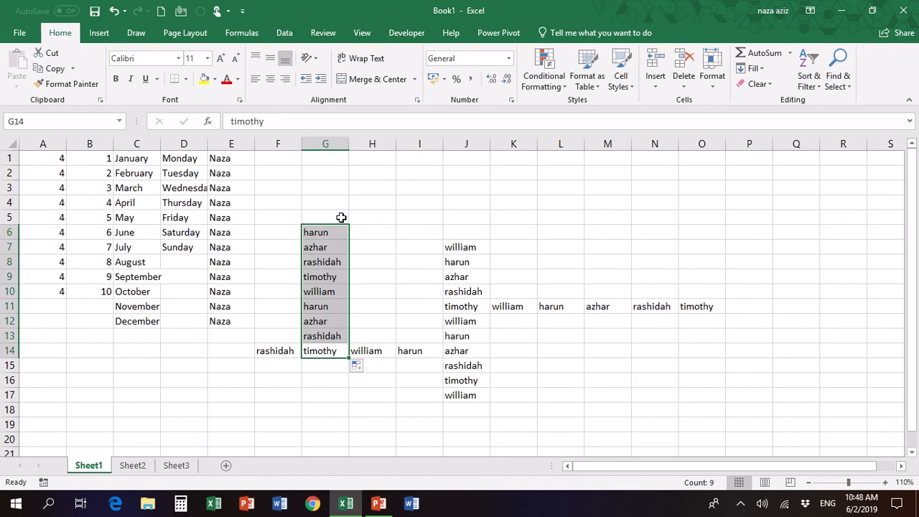
- On Sheet2, enter 43552, 2525, 25235 and 25252 in cells A1 to A4
click(135, 471)
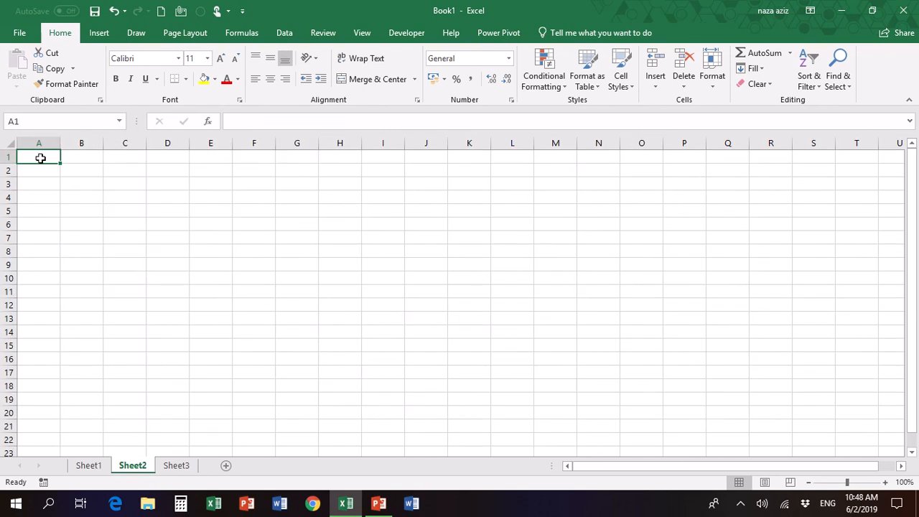
text(2552)
key(Return)
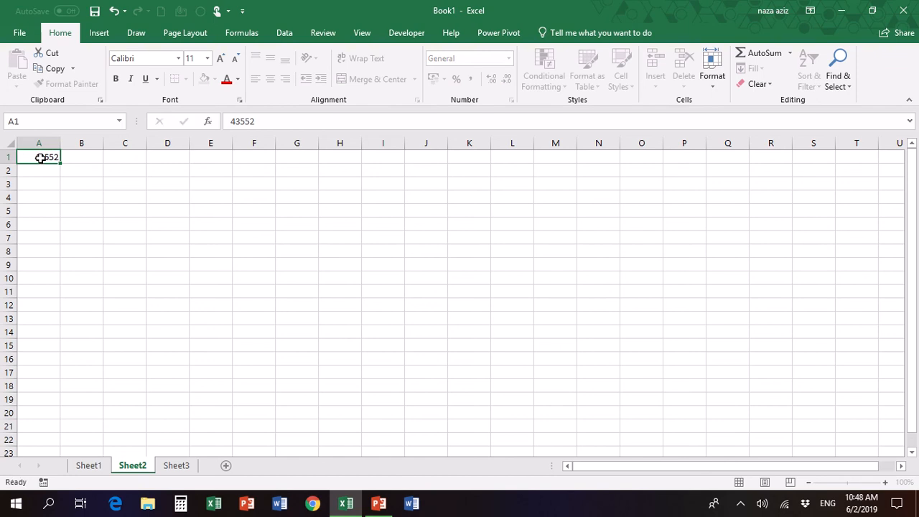
text(2525)
key(Return)
text(25235)
key(Return)
text(25252)
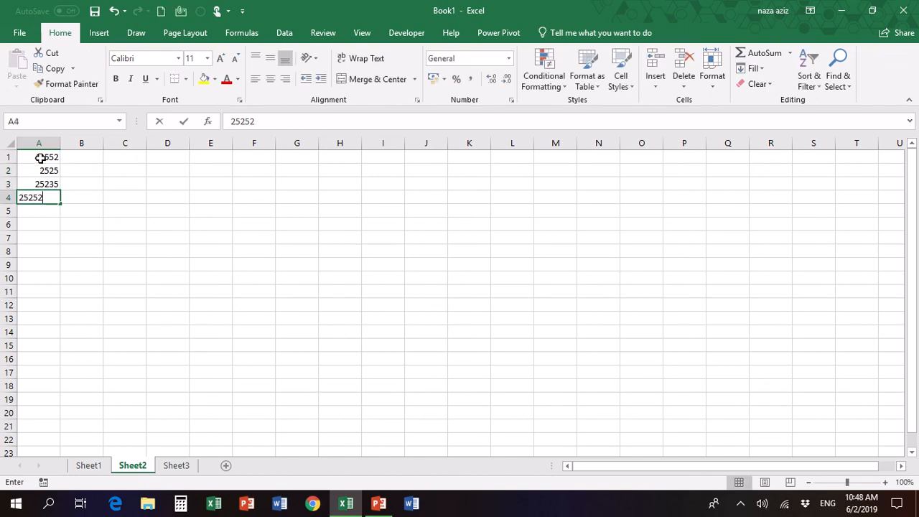
key(Return)
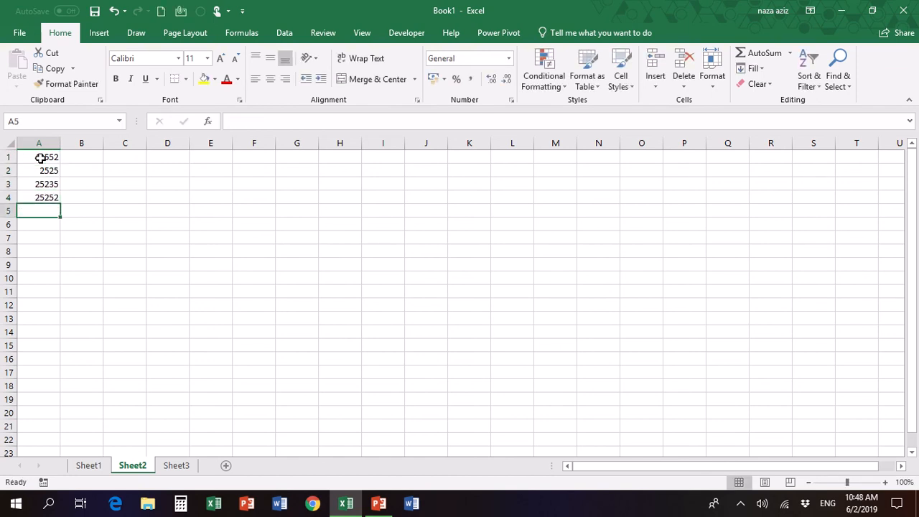
- Enter 575, 5435, 35 and 555 in cells B1 to B4
click(81, 158)
text(575)
key(Return)
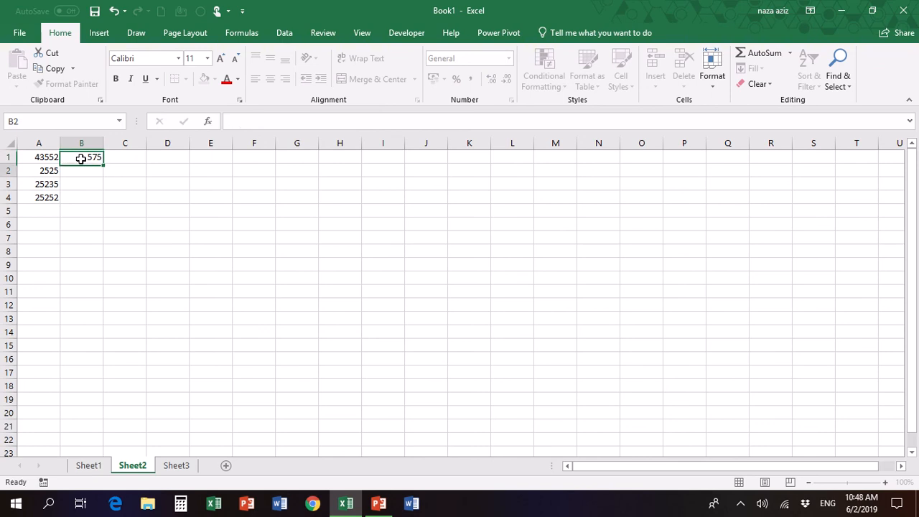
text(5435)
key(Return)
text(35)
key(Return)
text(5)
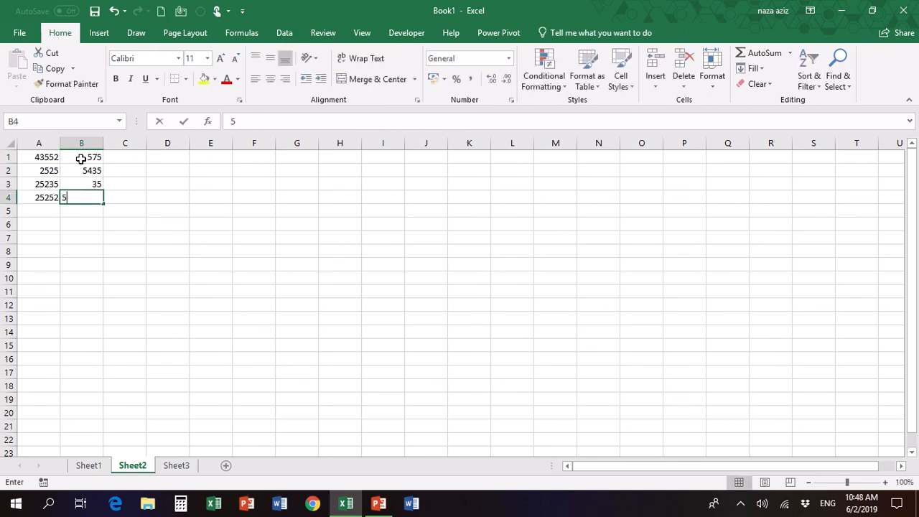
text(55)
key(Return)
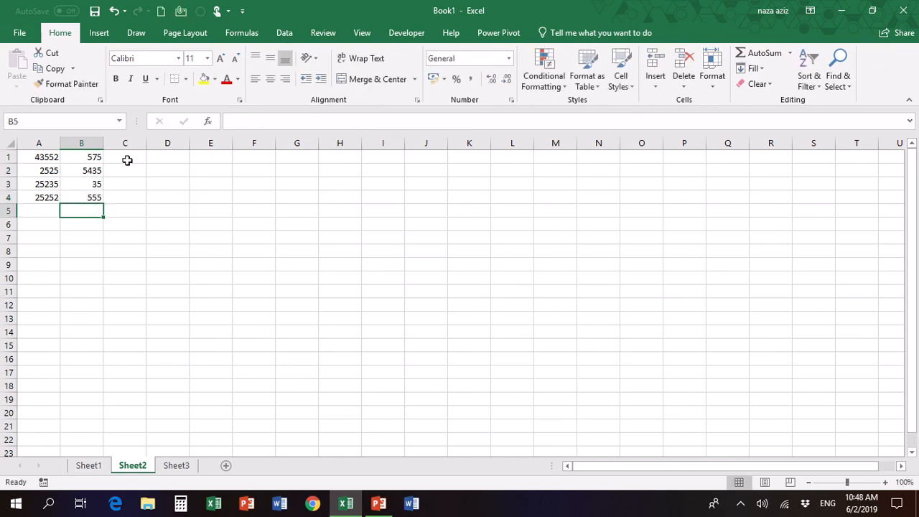
- Enter the formula =A1*B1 in C1 and fill it down to C4
click(128, 159)
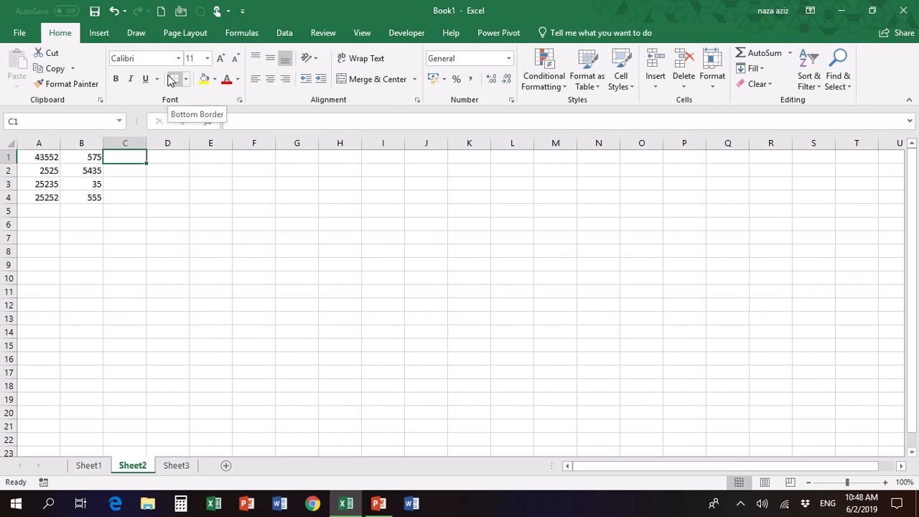
text(=)
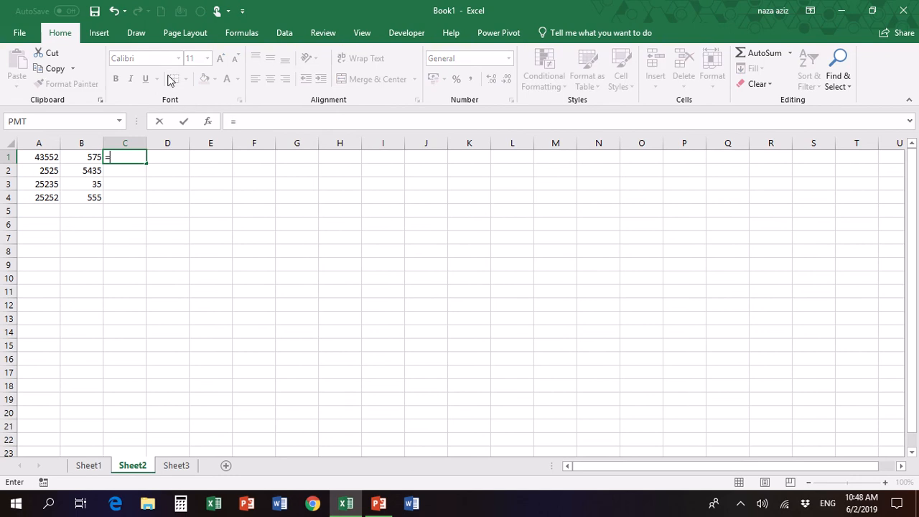
click(29, 158)
text(*)
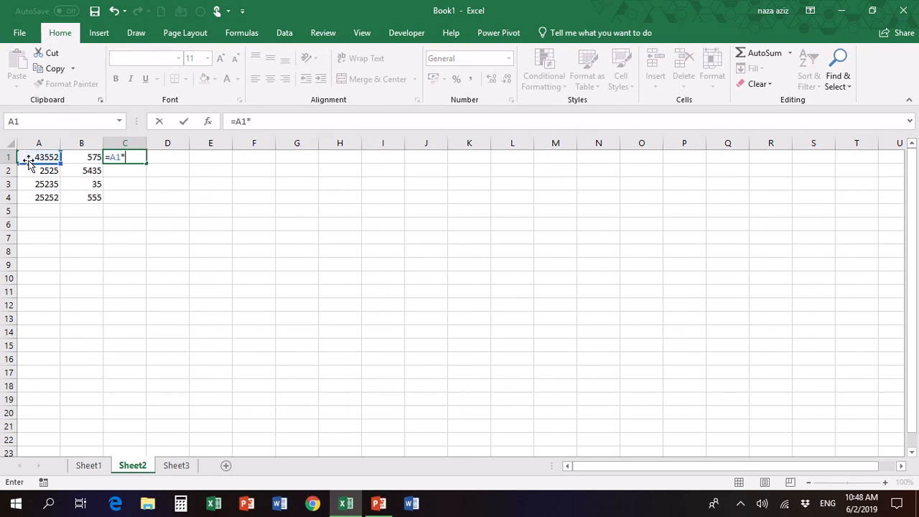
click(85, 158)
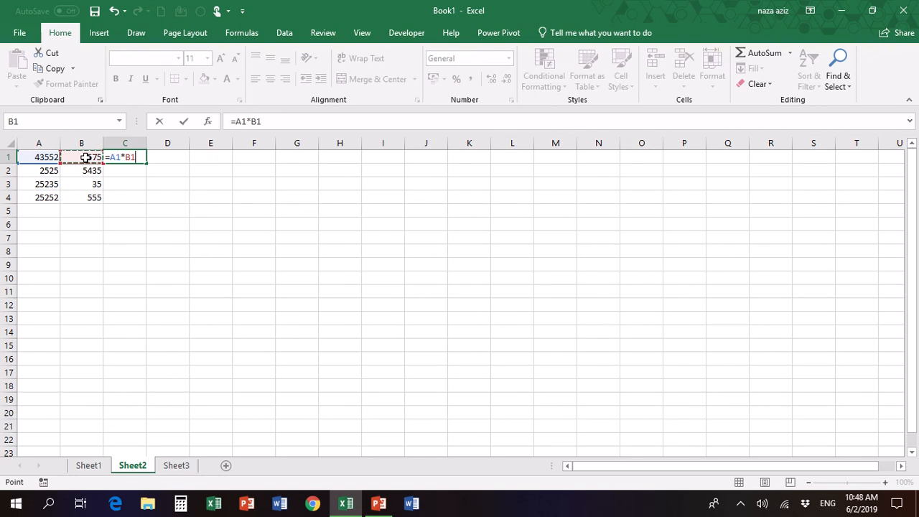
key(Return)
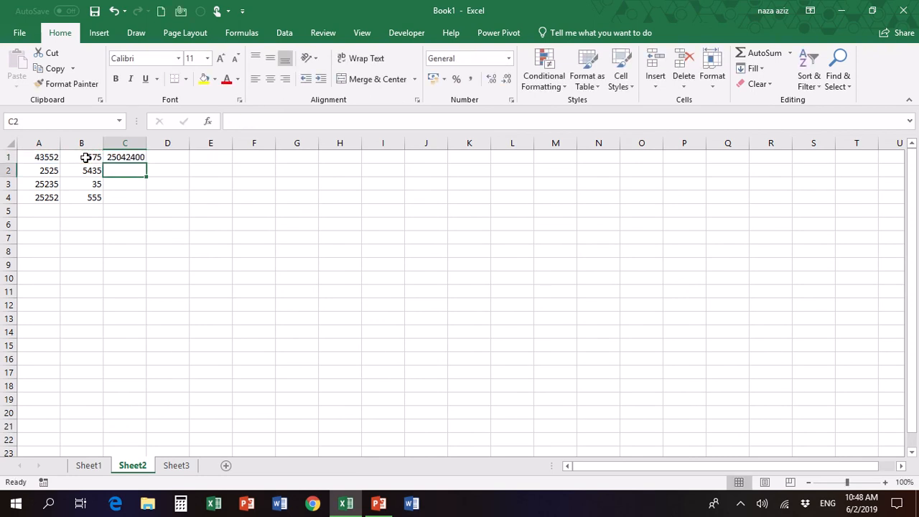
click(123, 157)
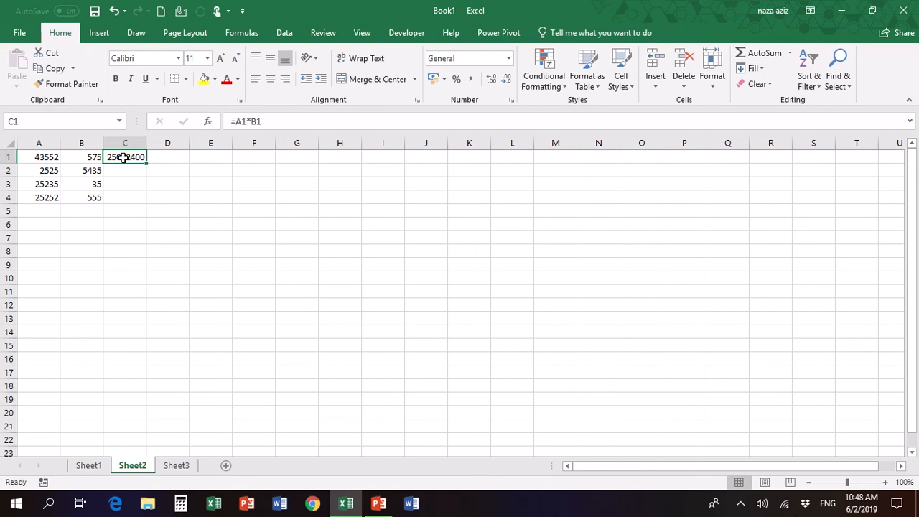
drag(145, 164, 146, 204)
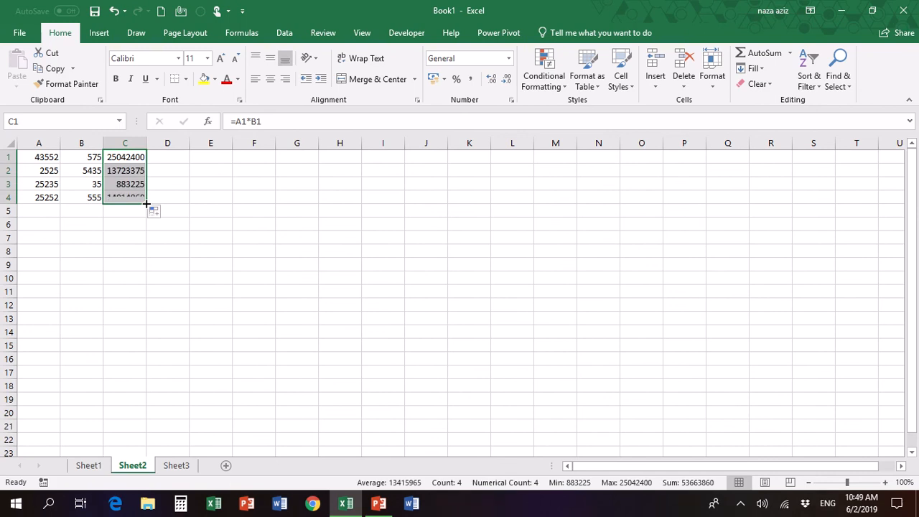